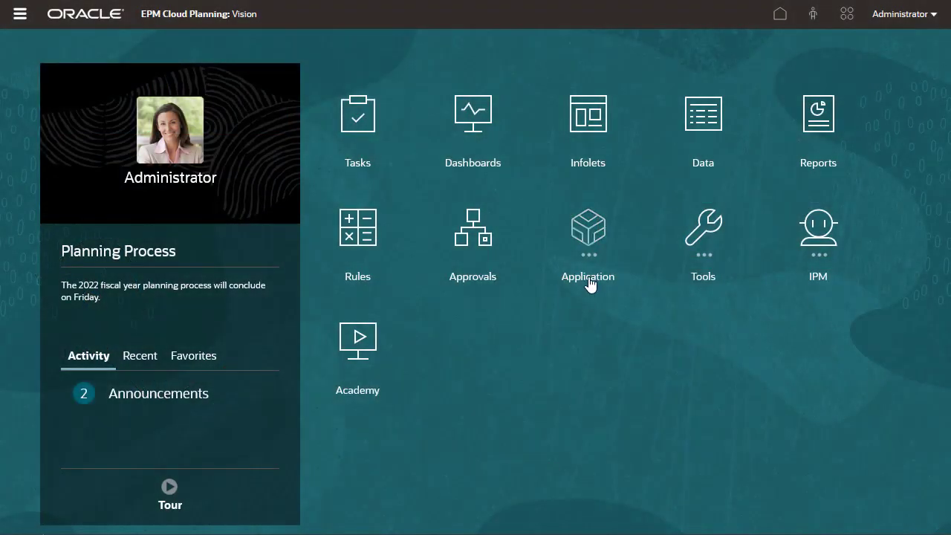
Create a valid intersection group named "Entity and Product" in the application's Valid Intersections
left_click(588, 284)
left_click(562, 346)
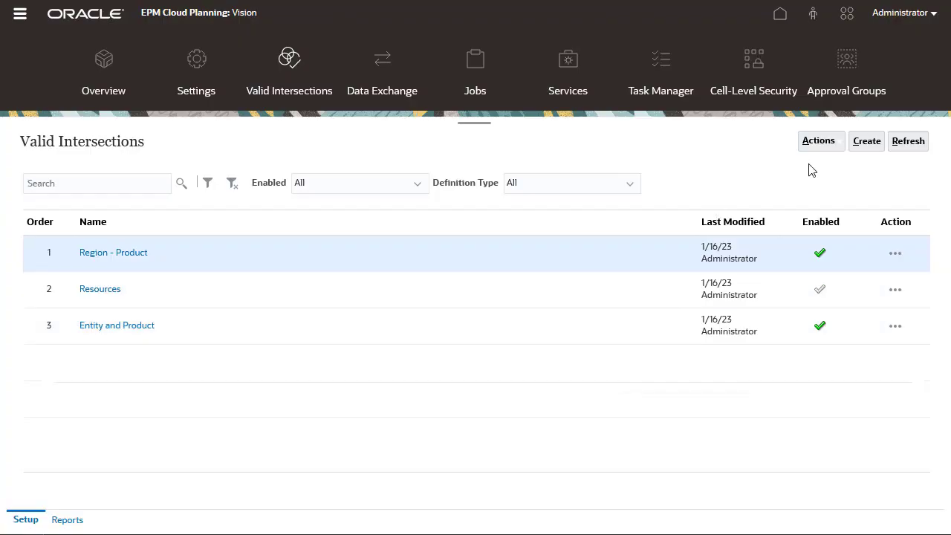
left_click(866, 141)
left_click(74, 75)
type("En")
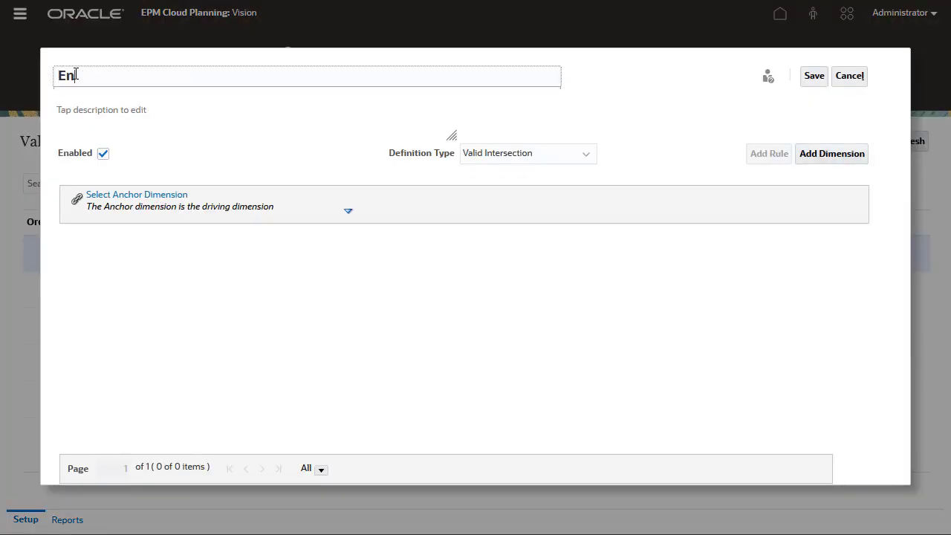
type("tity and Product")
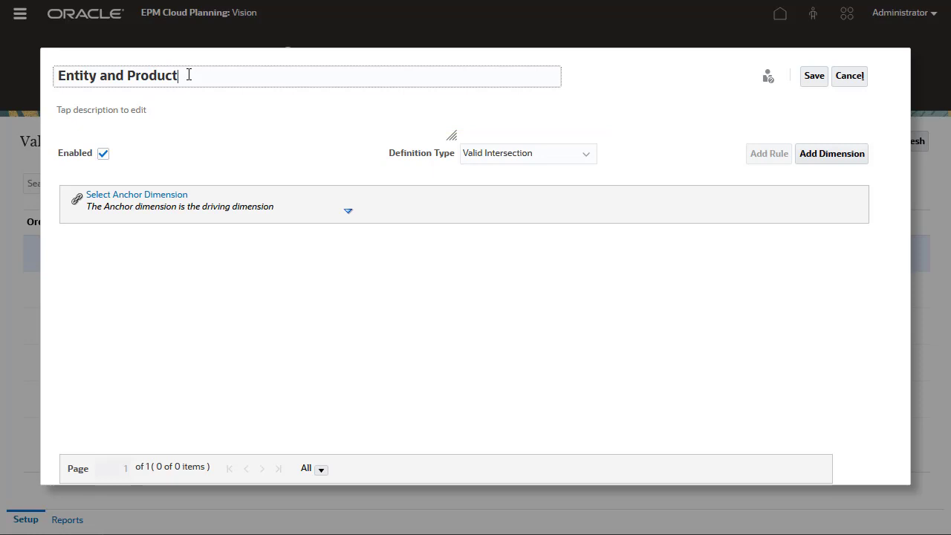
Set Entity as the anchor dimension of the group and add Product as a further dimension
left_click(163, 199)
left_click(392, 353)
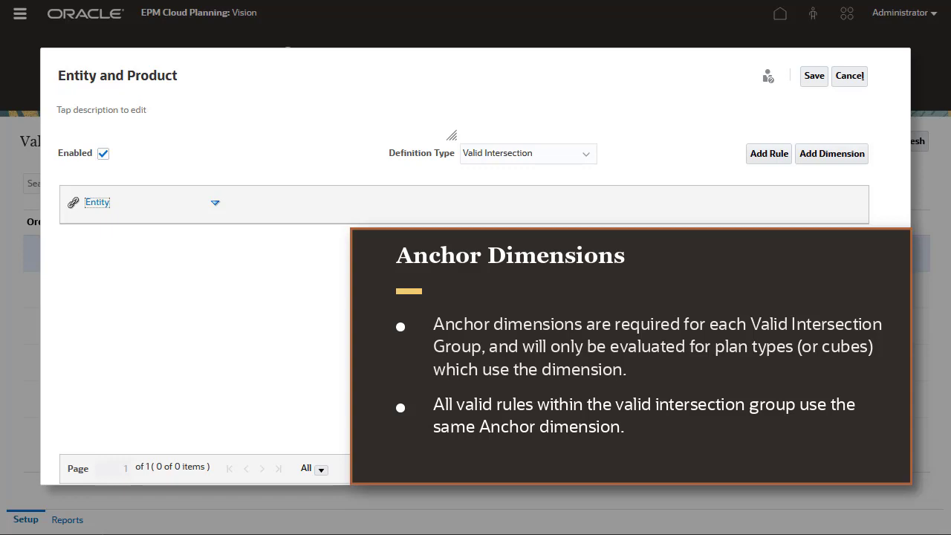
left_click(822, 159)
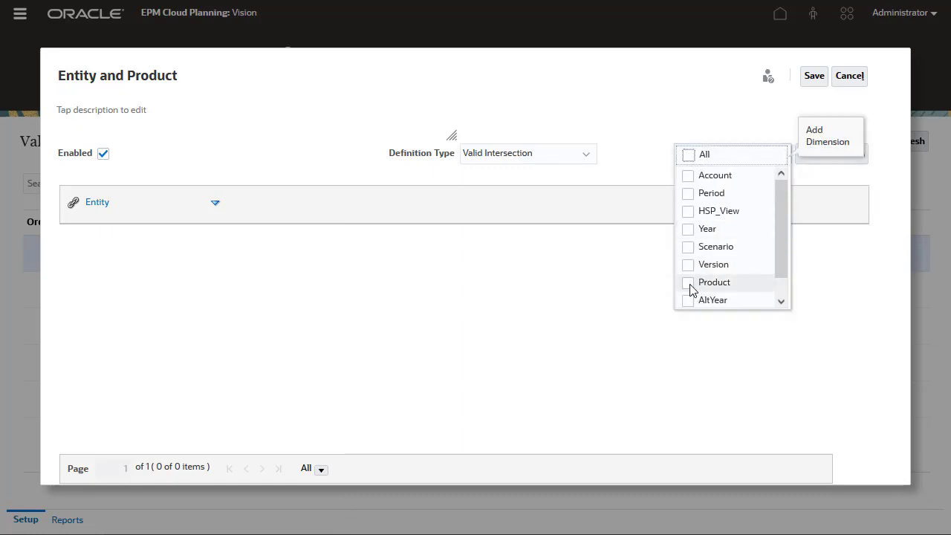
left_click(688, 283)
Add a rule and replace its default Entity selection with the inclusive children of Sales
left_click(772, 157)
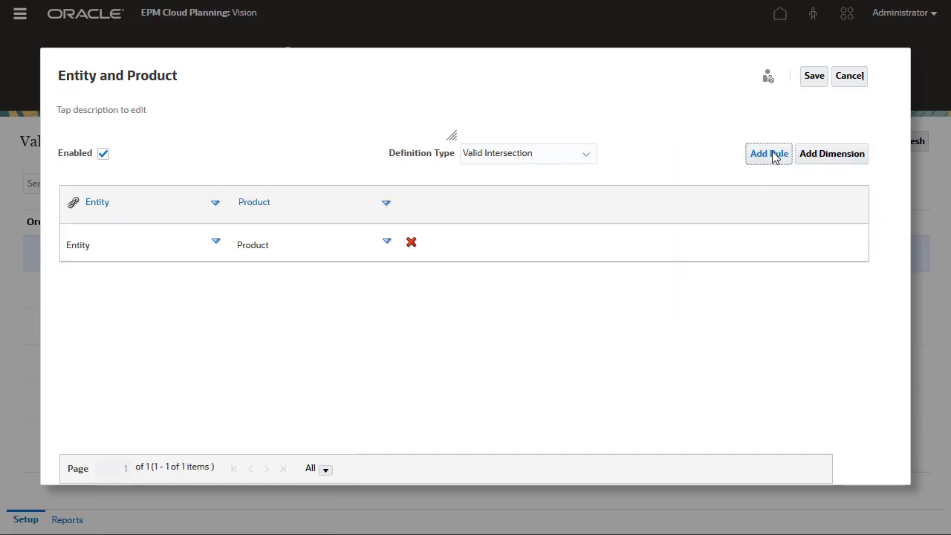
left_click(216, 243)
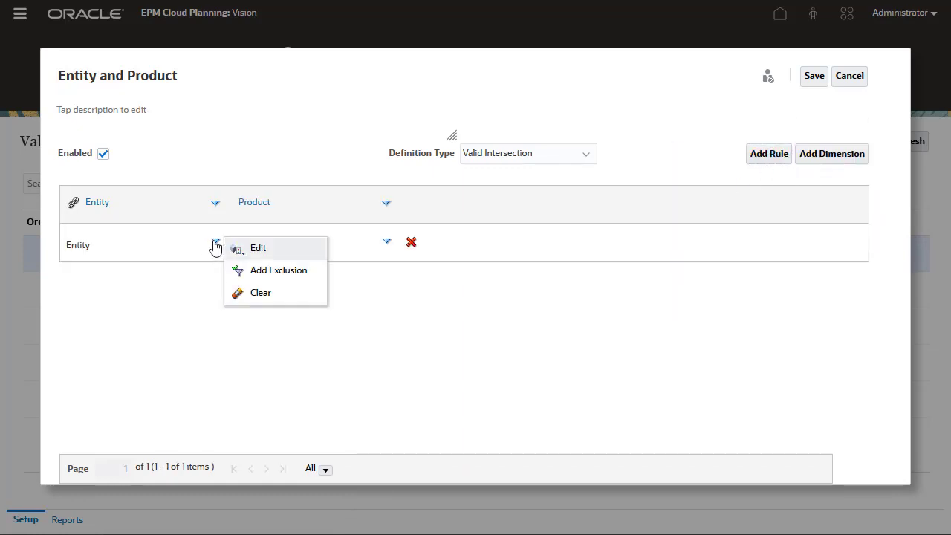
left_click(265, 252)
left_click(310, 151)
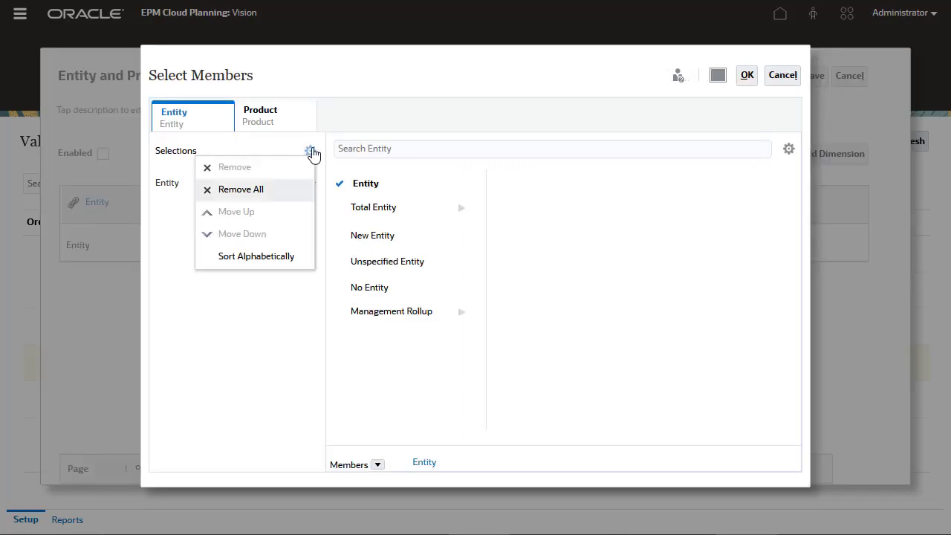
left_click(269, 193)
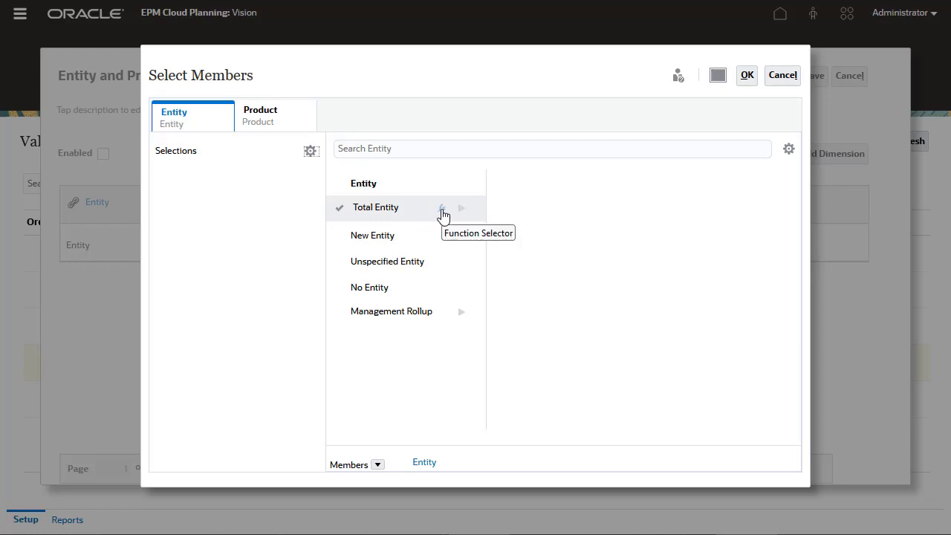
left_click(345, 148)
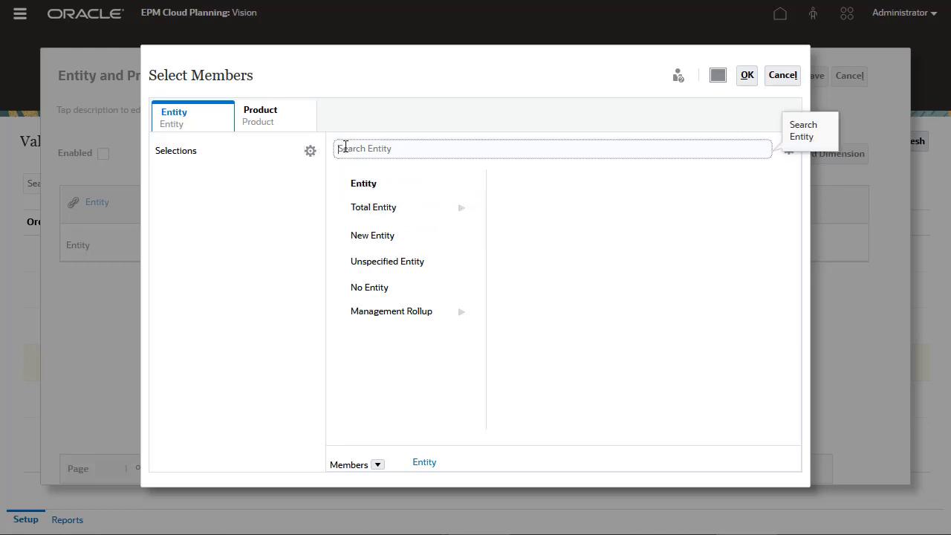
type("Sales")
key("Return")
scroll(431, 287, "down", 3)
left_click(444, 282)
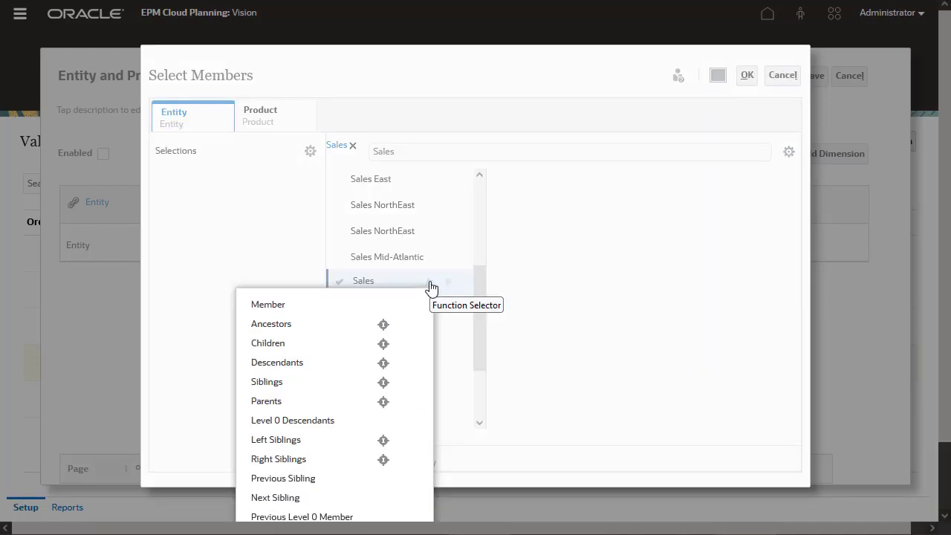
left_click(394, 344)
Replace the rule's default Product selection with the inclusive descendants of Total Product and accept the member selections
left_click(264, 131)
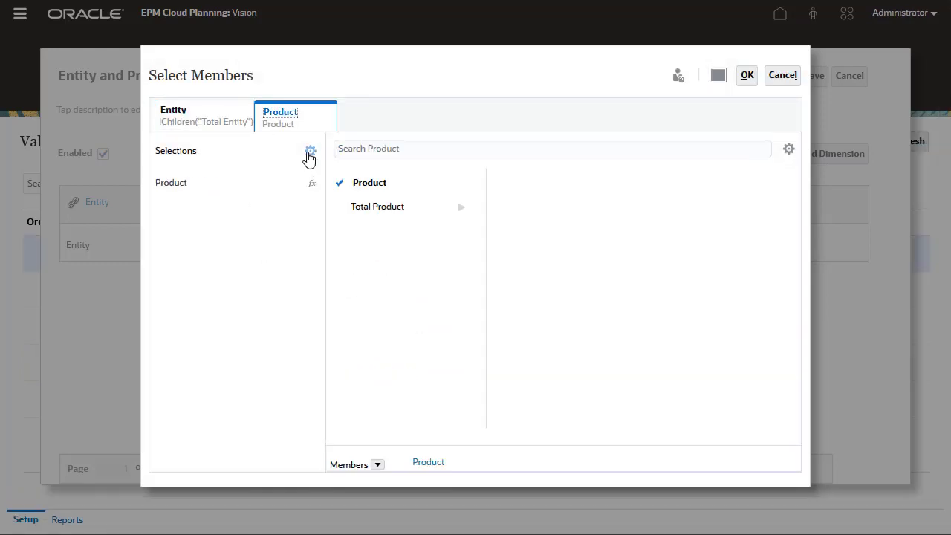
left_click(309, 152)
left_click(240, 190)
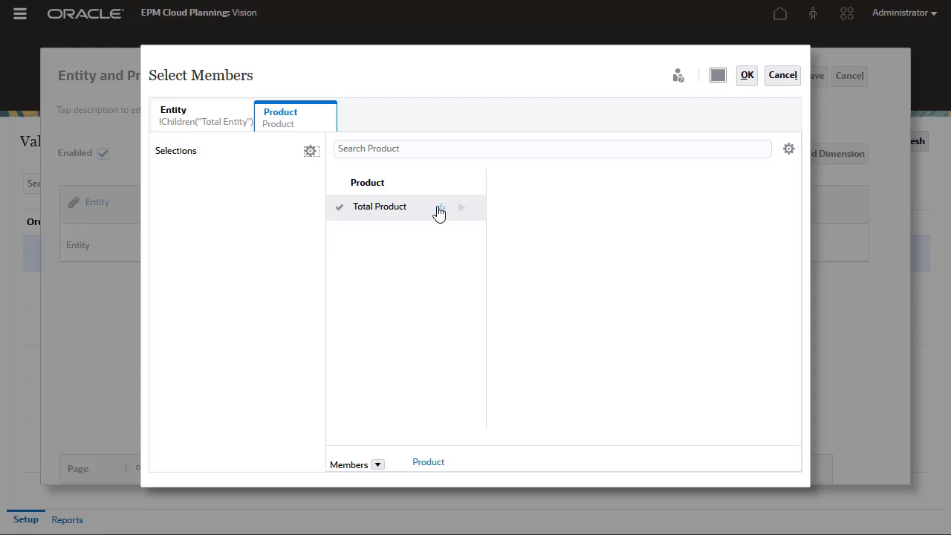
left_click(439, 208)
left_click(394, 287)
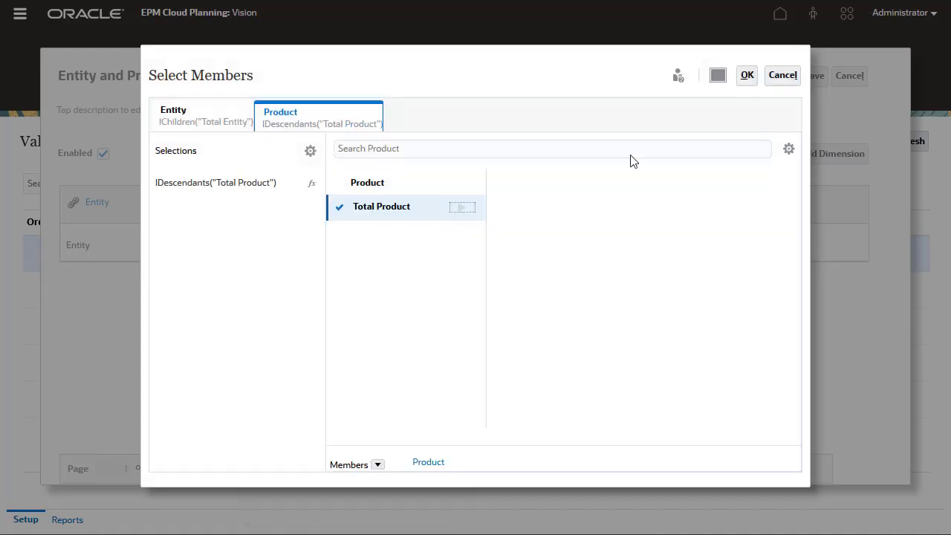
left_click(746, 77)
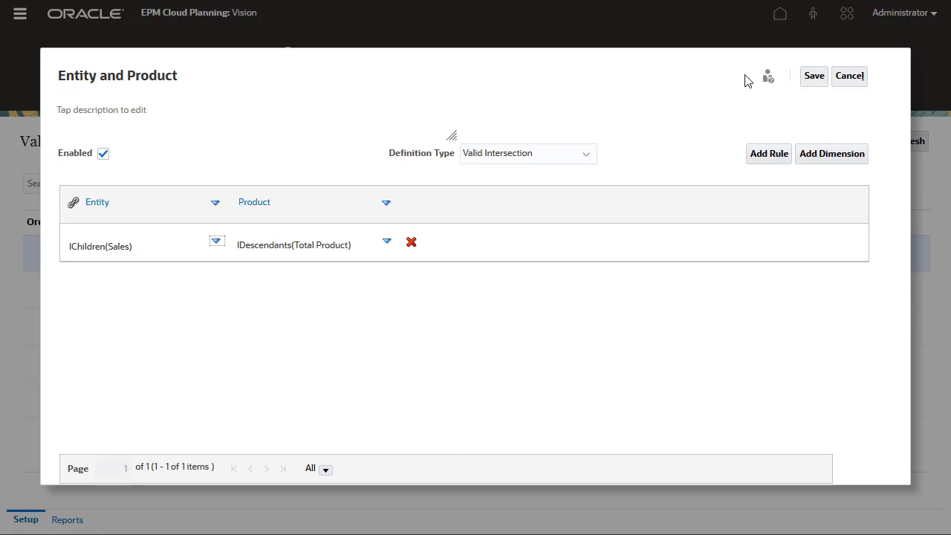
Toggle the "Unselected members are valid" option for the Entity anchor dimension
left_click(216, 208)
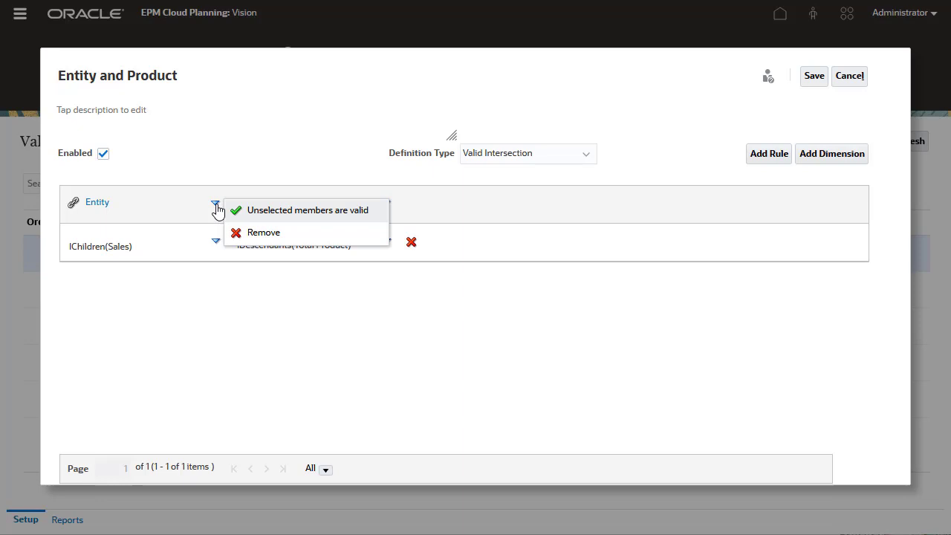
left_click(266, 214)
left_click(237, 214)
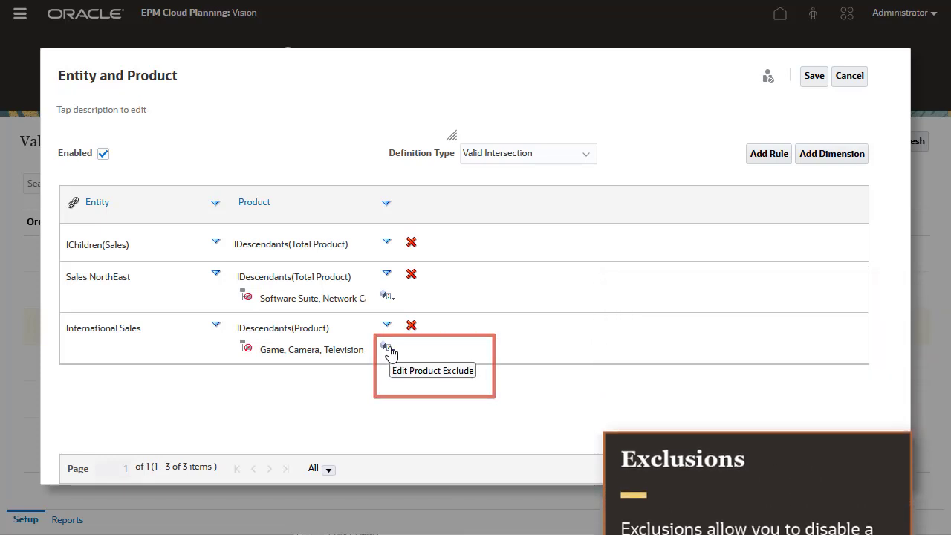
Review the product exclusions of the International Sales and Sales NorthEast rules, and close the group without saving
left_click(386, 347)
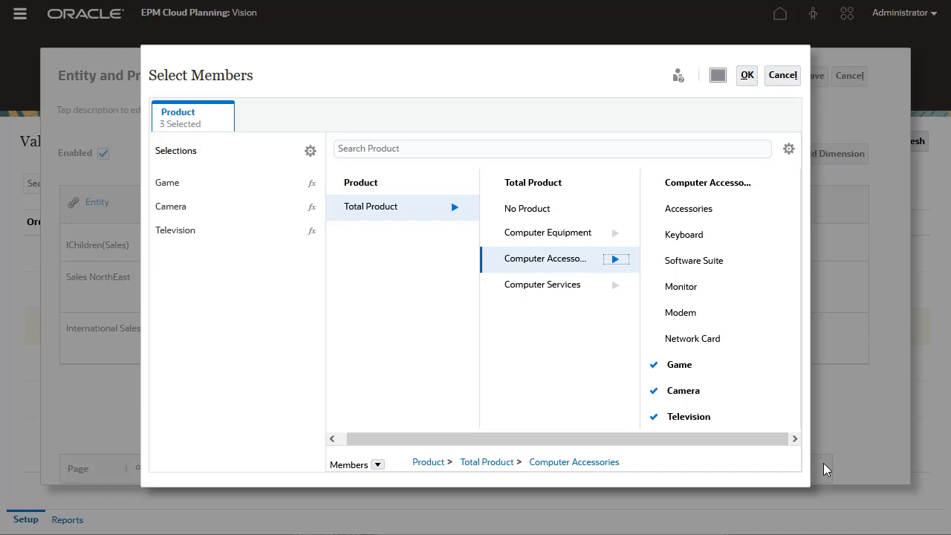
left_click(747, 75)
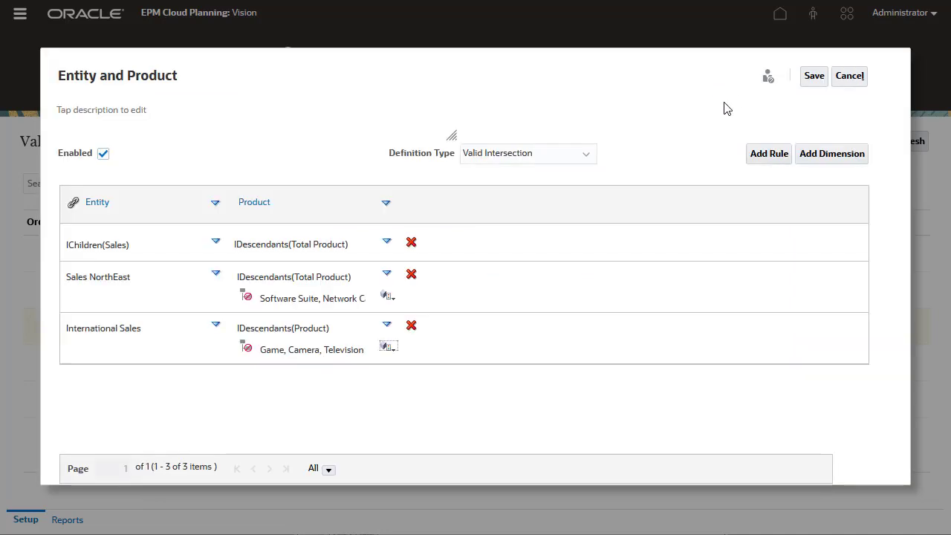
left_click(387, 297)
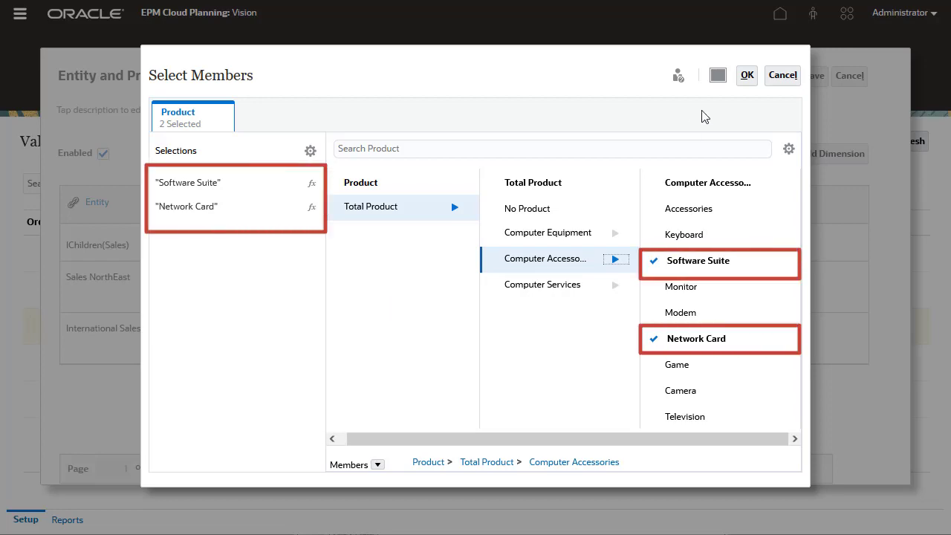
left_click(746, 77)
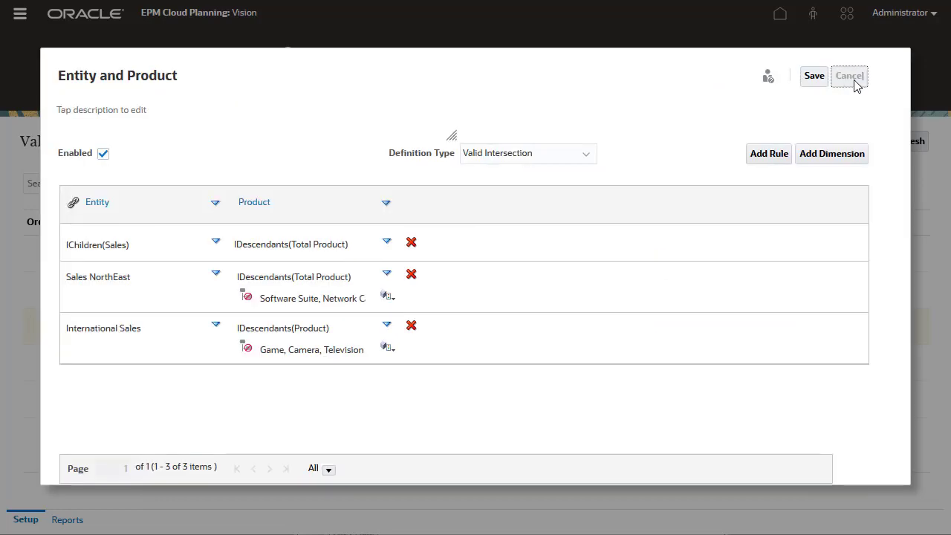
left_click(849, 75)
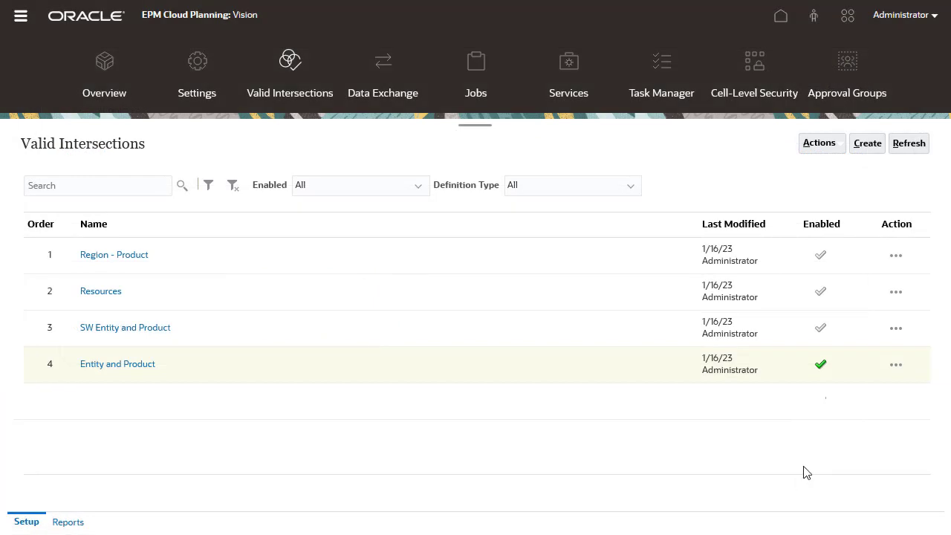
Toggle the Enabled status of the Entity and Product group and move the group up one position in the order
left_click(822, 365)
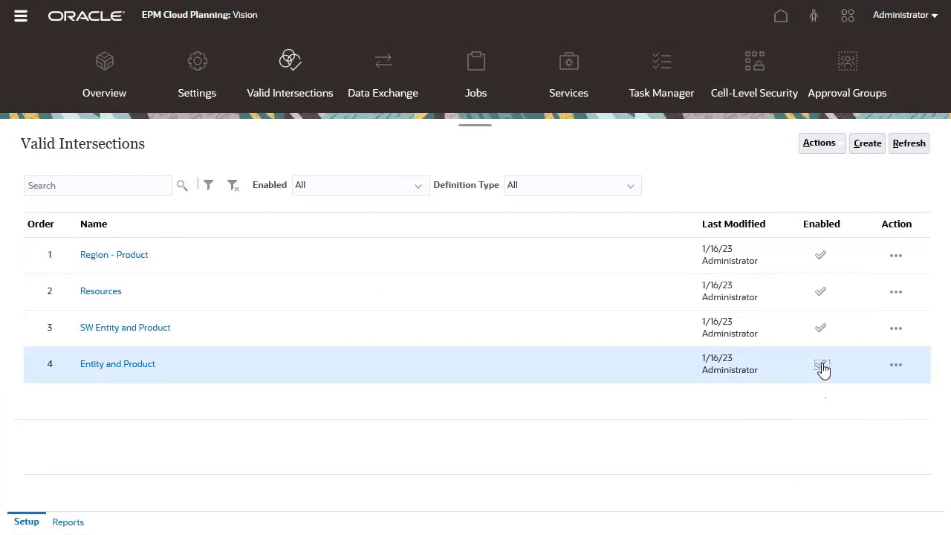
left_click(898, 369)
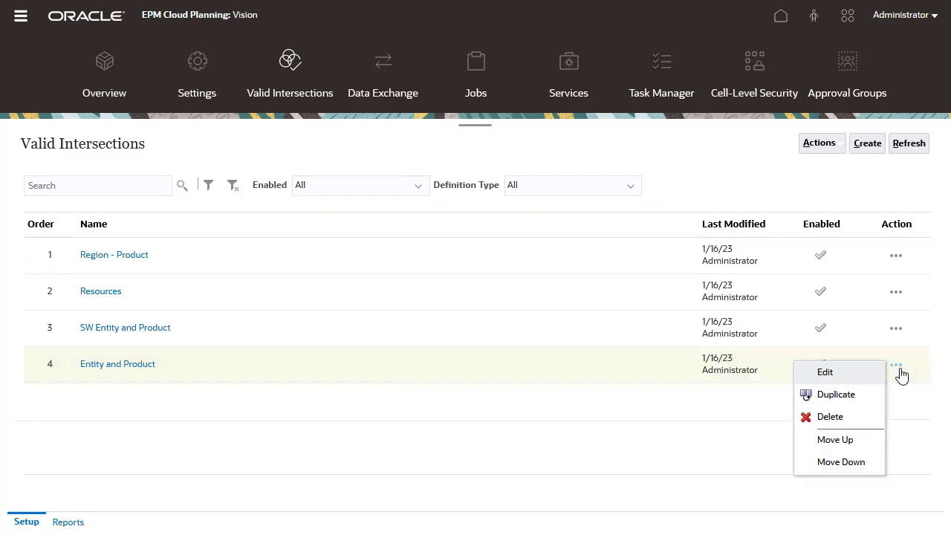
left_click(861, 441)
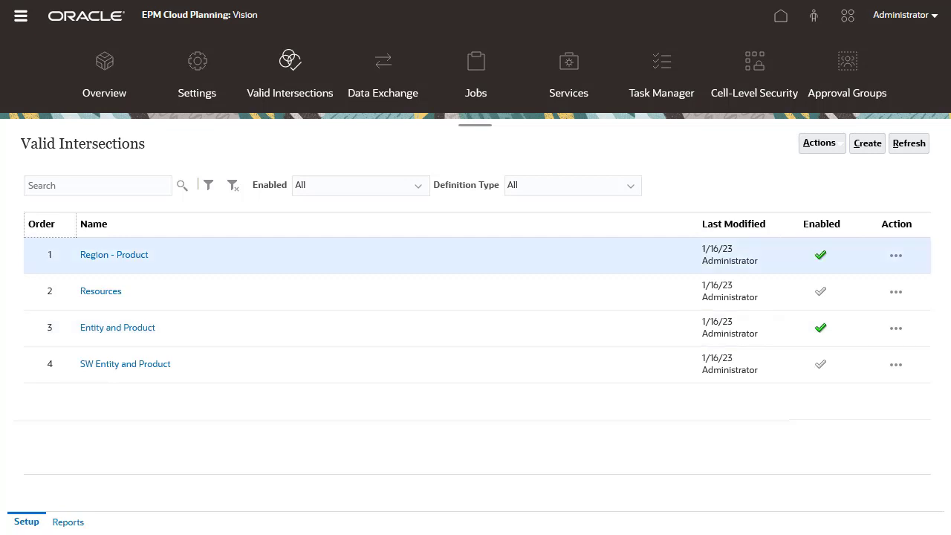
View the Revenue Assumptions - Accessories data form with its Sales Entity switched to Sales NorthEast
left_click(21, 16)
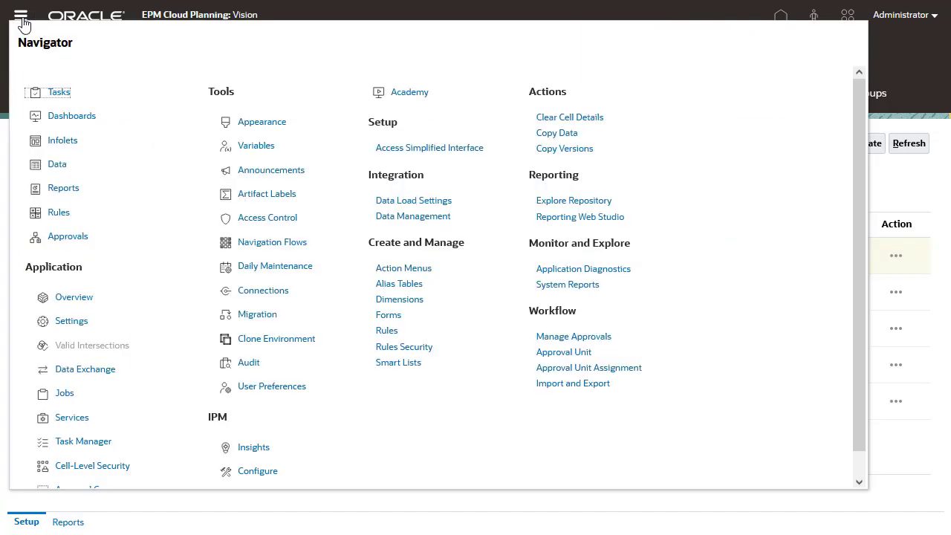
left_click(59, 168)
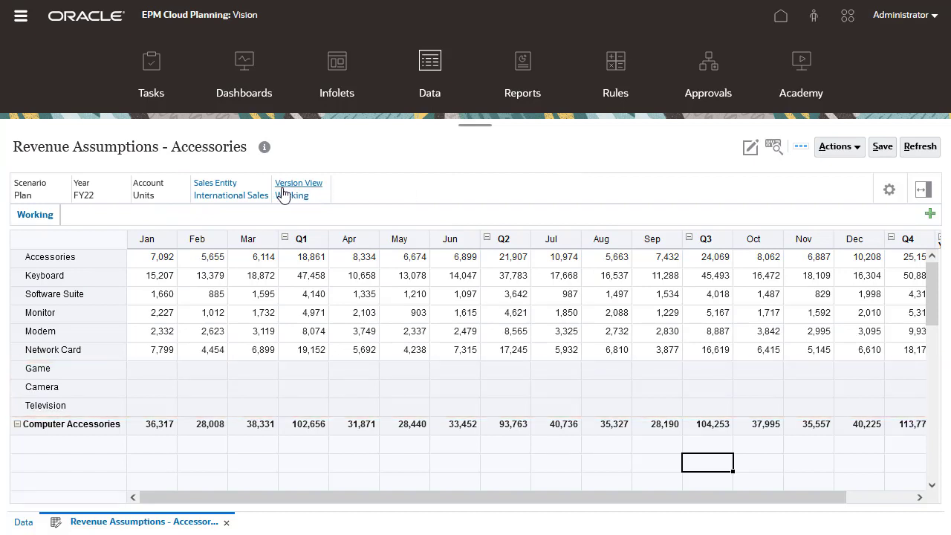
left_click(220, 186)
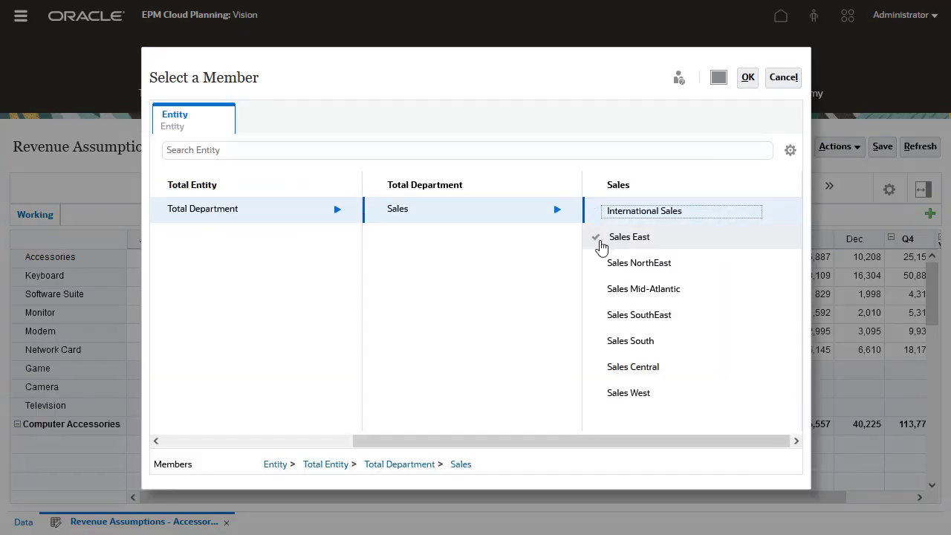
left_click(613, 272)
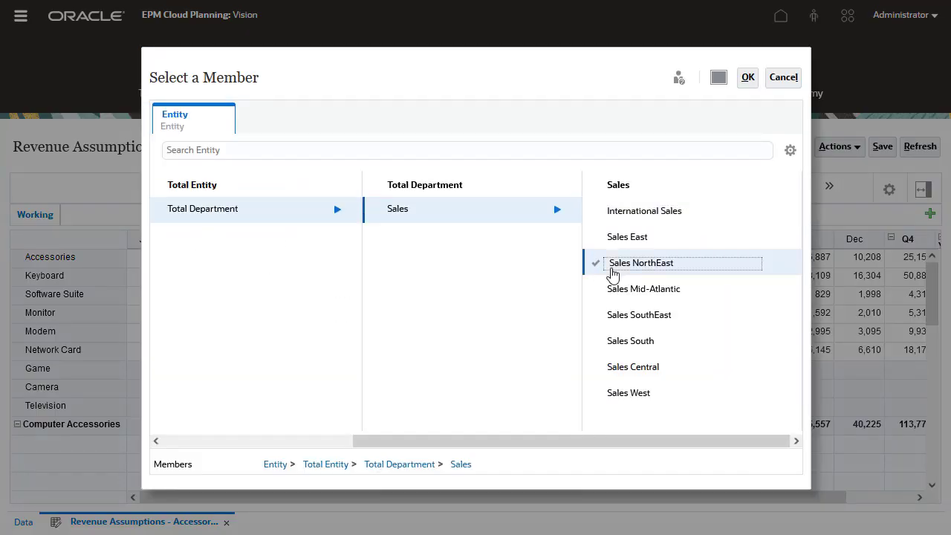
left_click(747, 79)
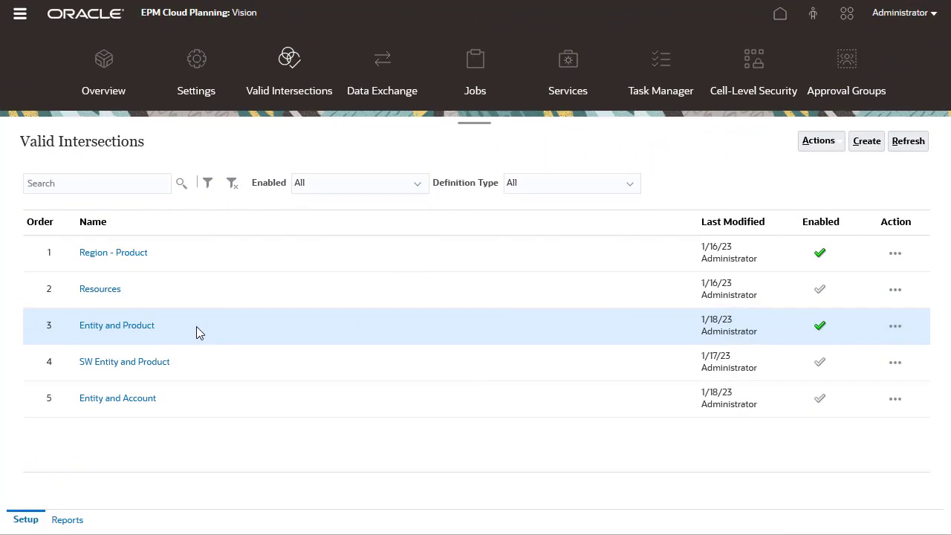
Check the Entity members of the Sales NorthEast rule in the Entity and Product group without changes, and show the group's available actions
left_click(149, 326)
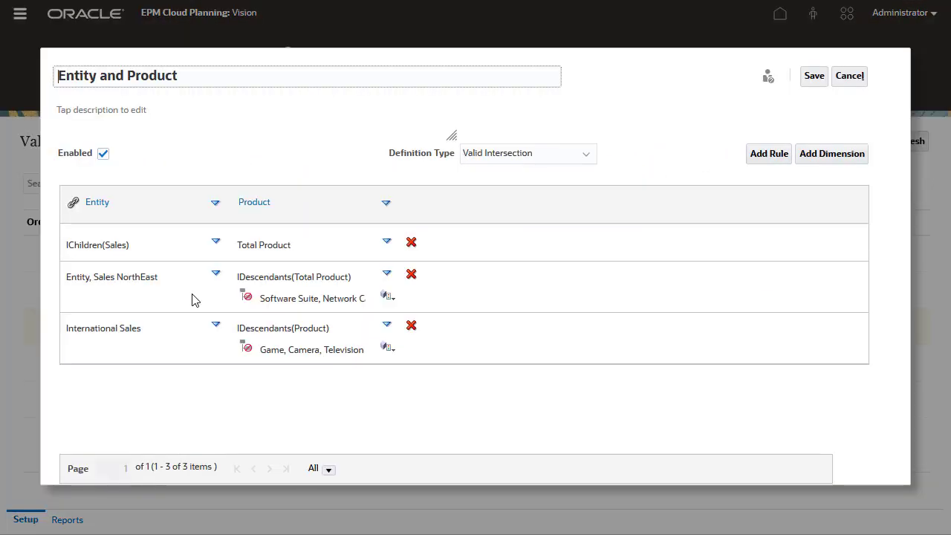
left_click(215, 275)
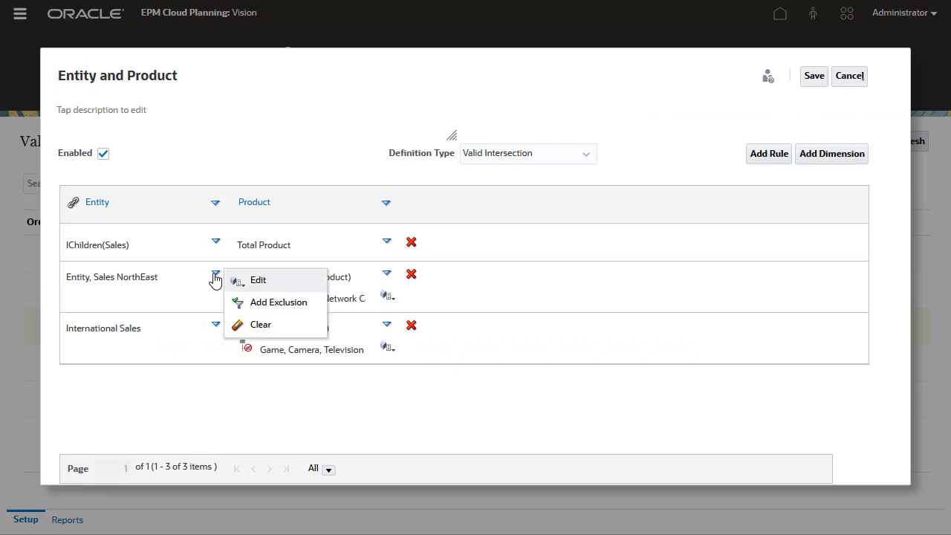
left_click(261, 282)
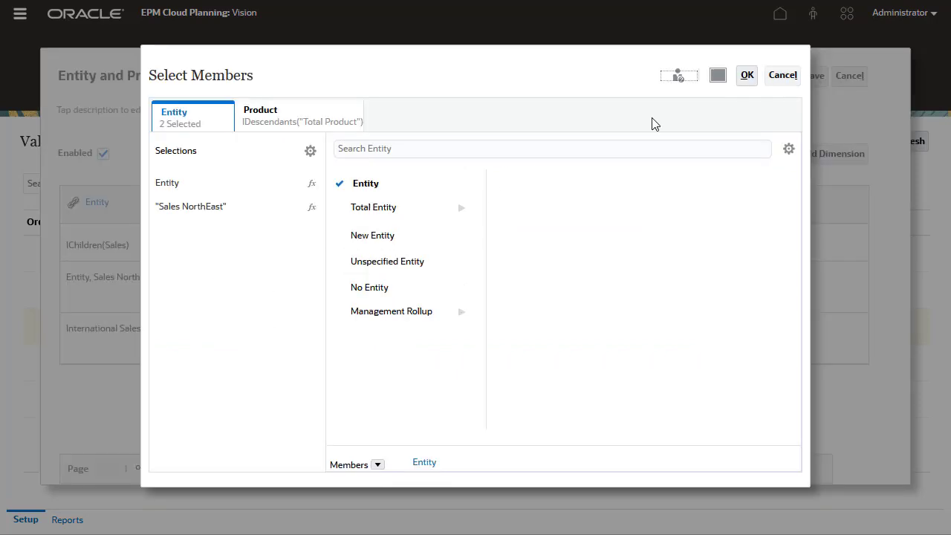
left_click(787, 75)
left_click(845, 77)
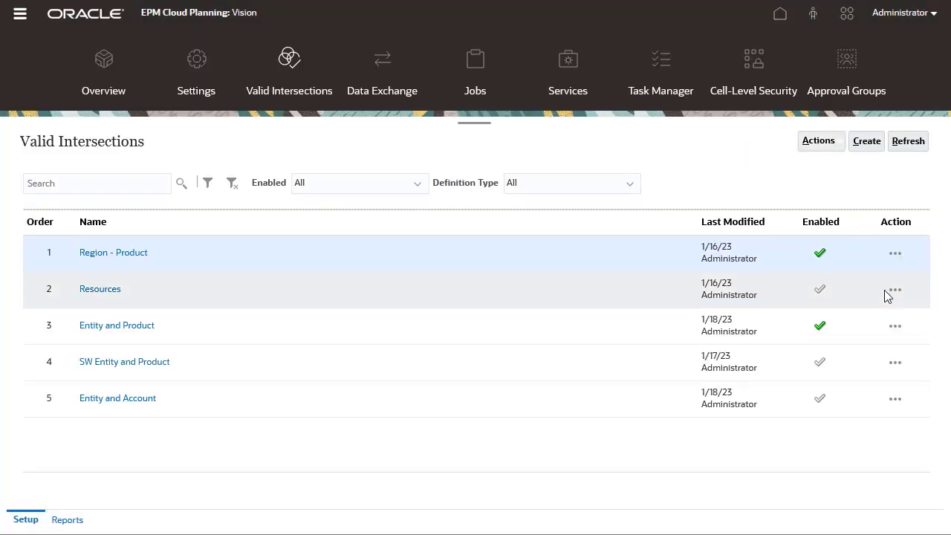
left_click(894, 328)
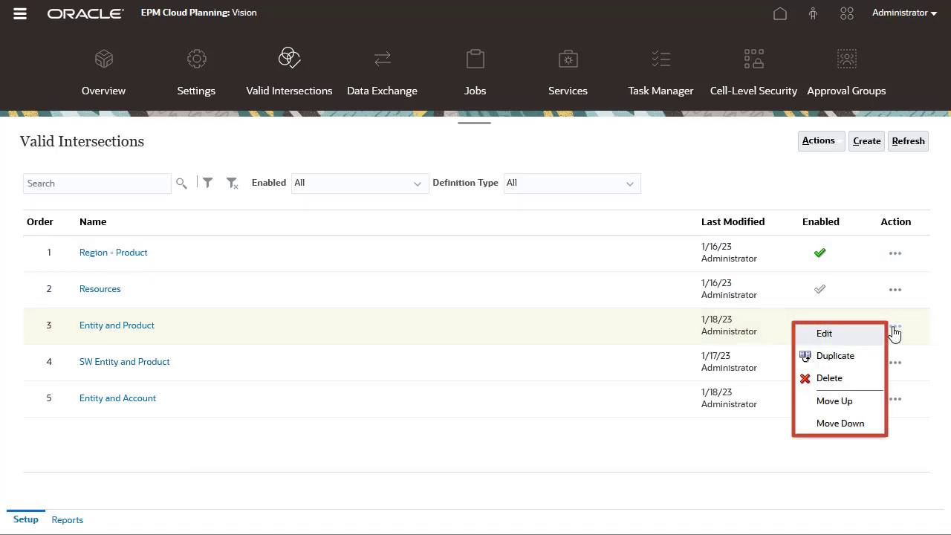